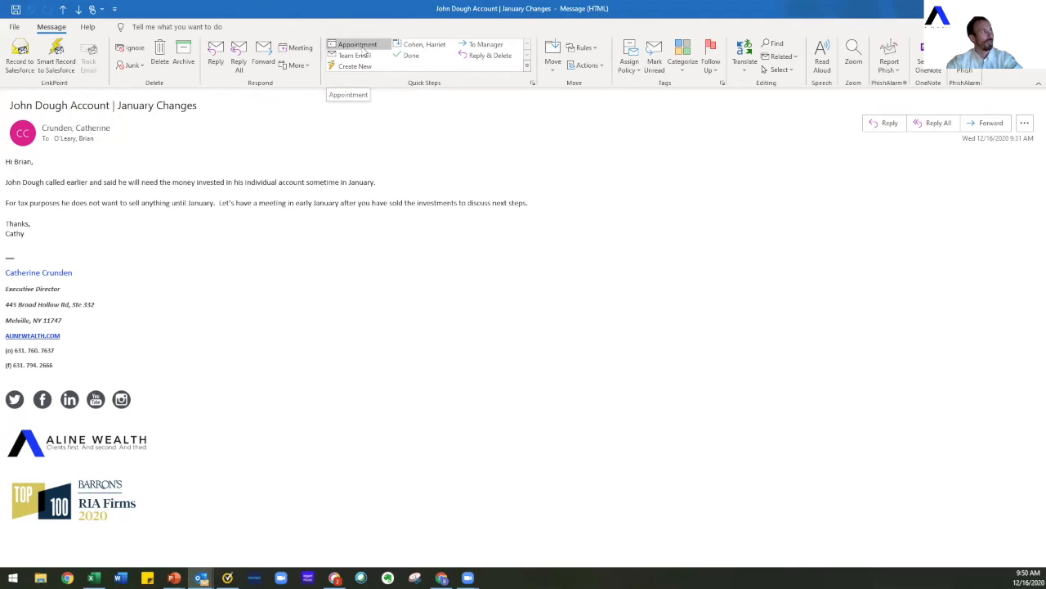
Create an appointment from the open email and schedule it for Monday 1/4/2021 with a 9:30 AM start.
click(365, 49)
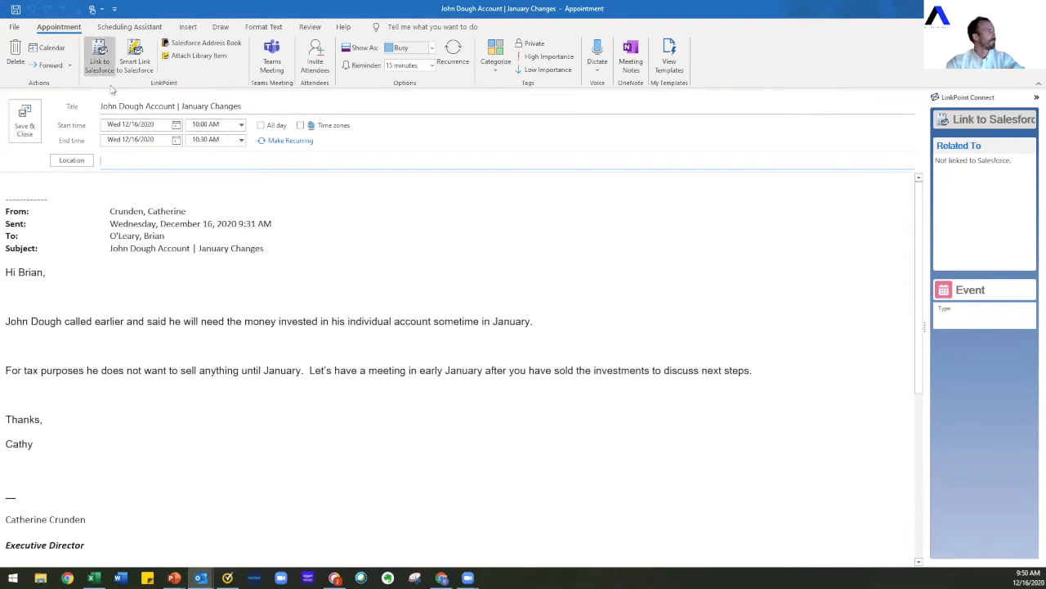
click(176, 125)
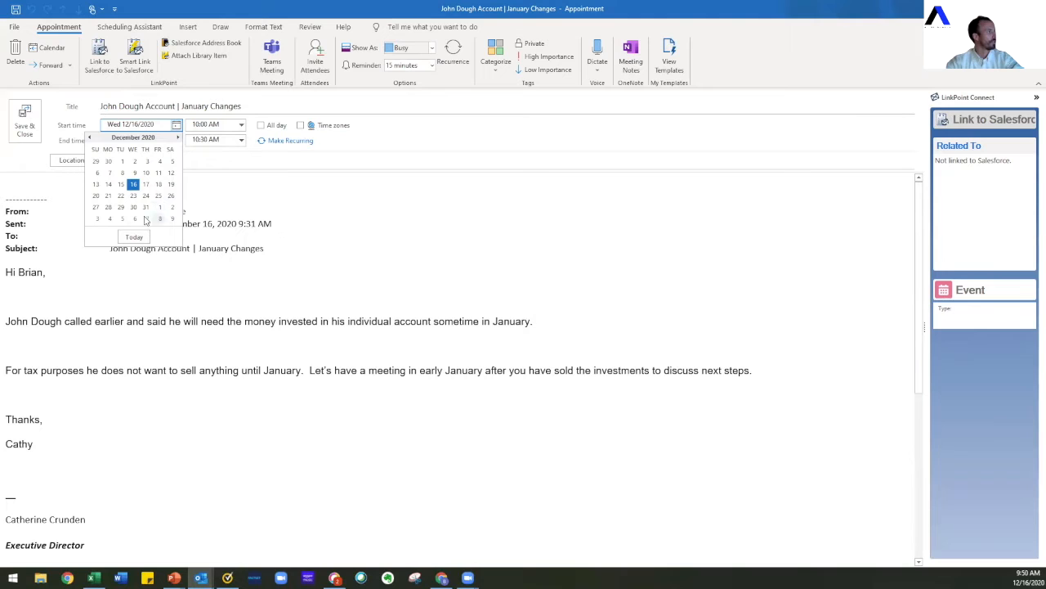
click(110, 220)
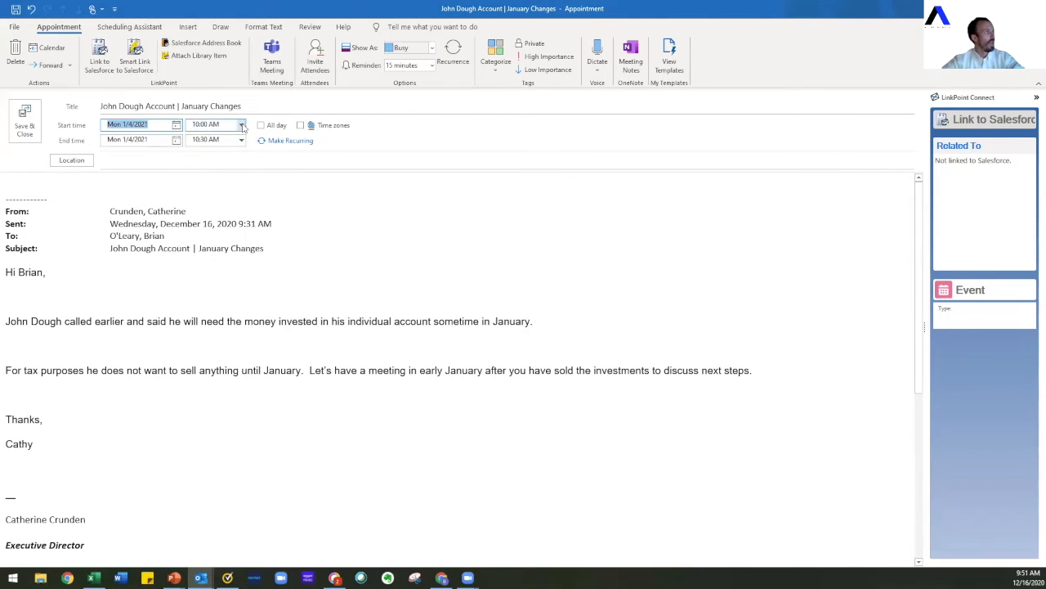
click(242, 125)
scroll(242, 141, up, 1)
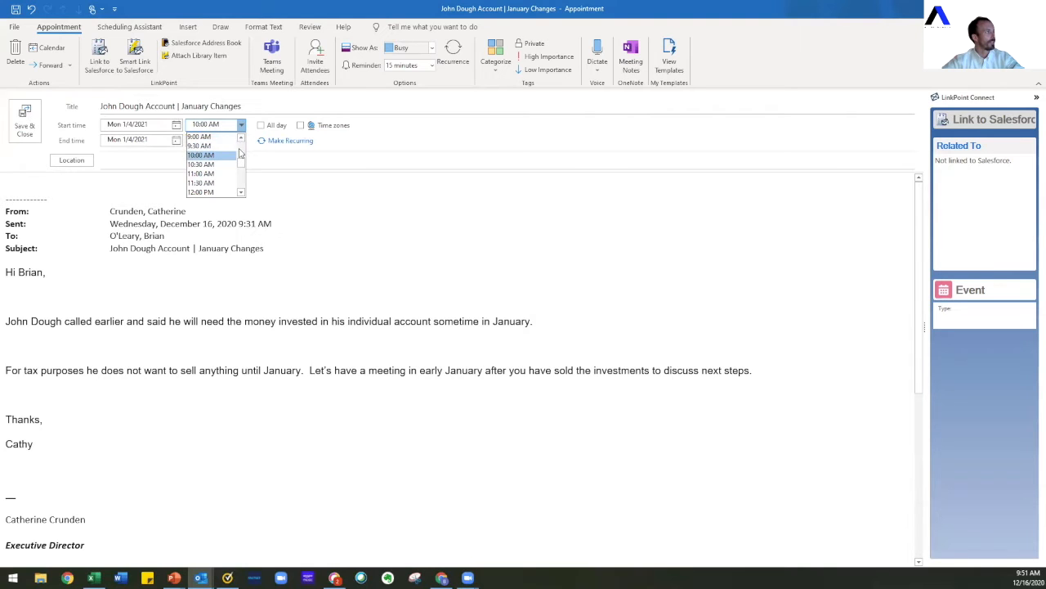
click(233, 147)
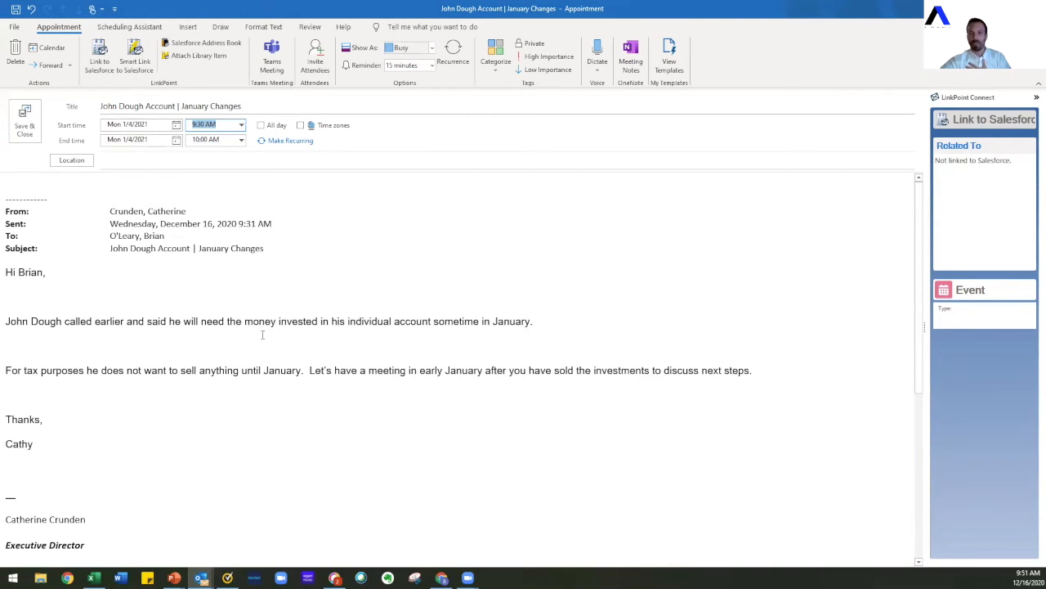
Prefix the appointment title with "Trade:" and save and close the appointment.
click(101, 106)
text(Trade)
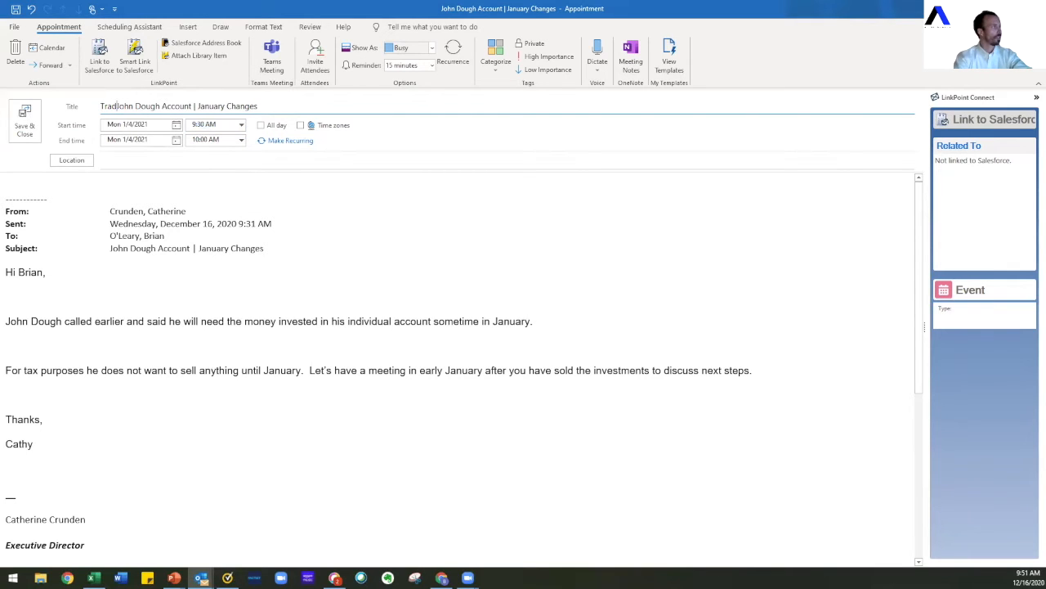
text(:)
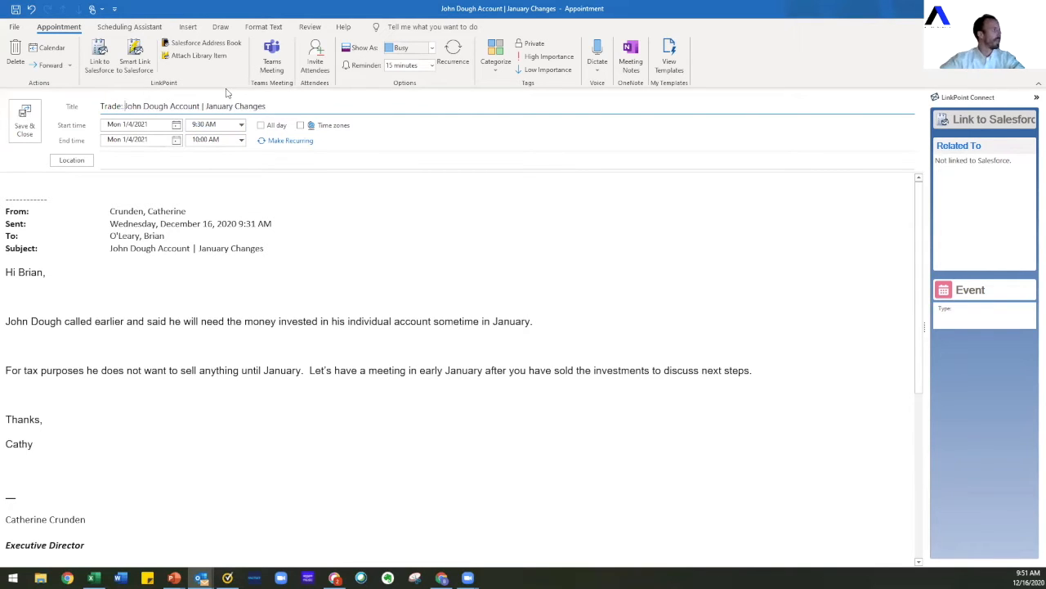
click(24, 121)
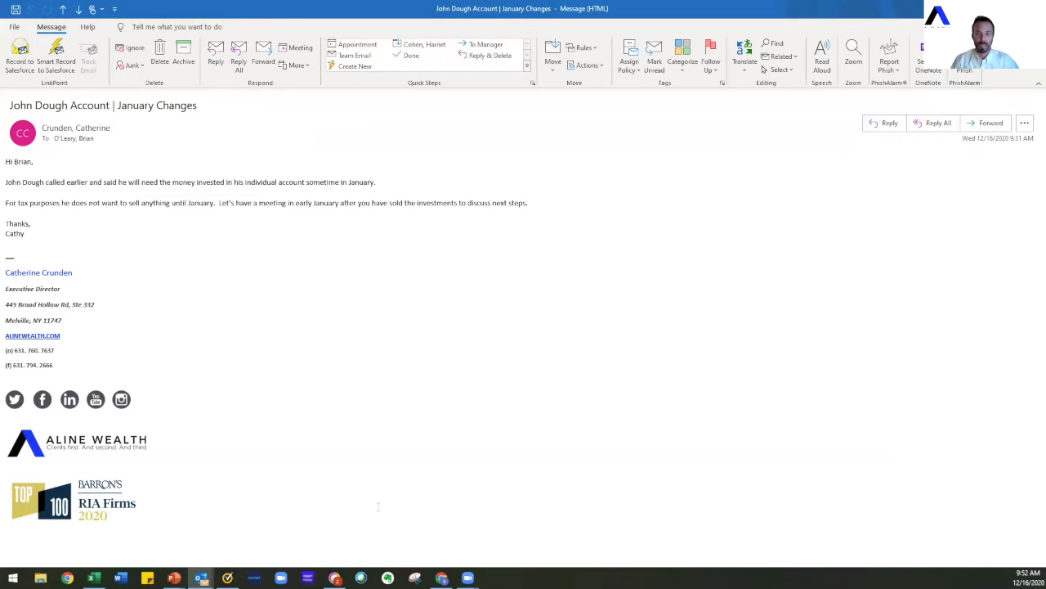
Create a meeting request from the email and schedule it for Tuesday 1/5/2021 with a 9:00 AM start.
click(299, 50)
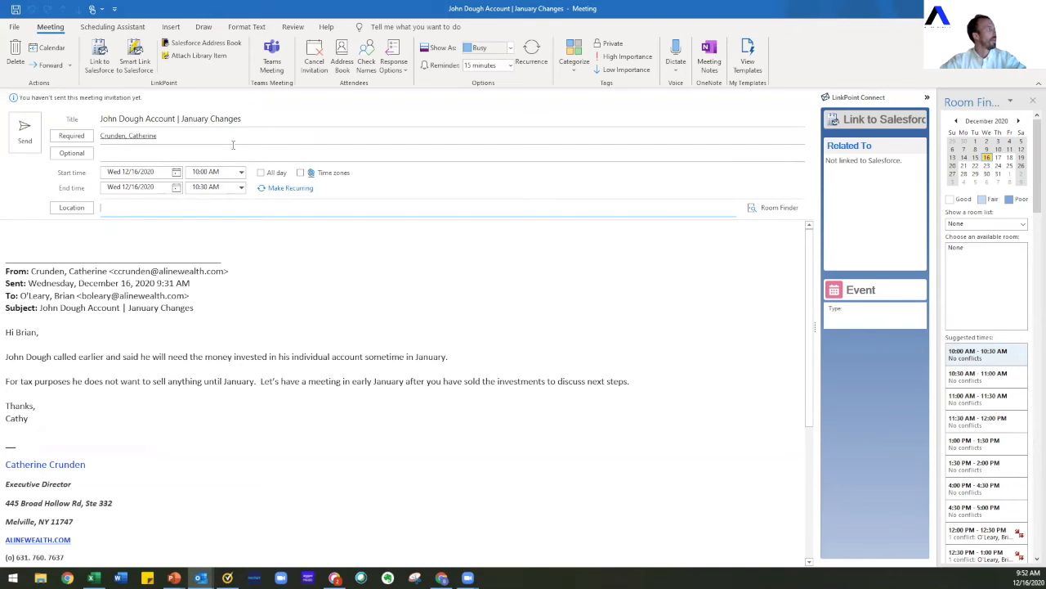
click(177, 174)
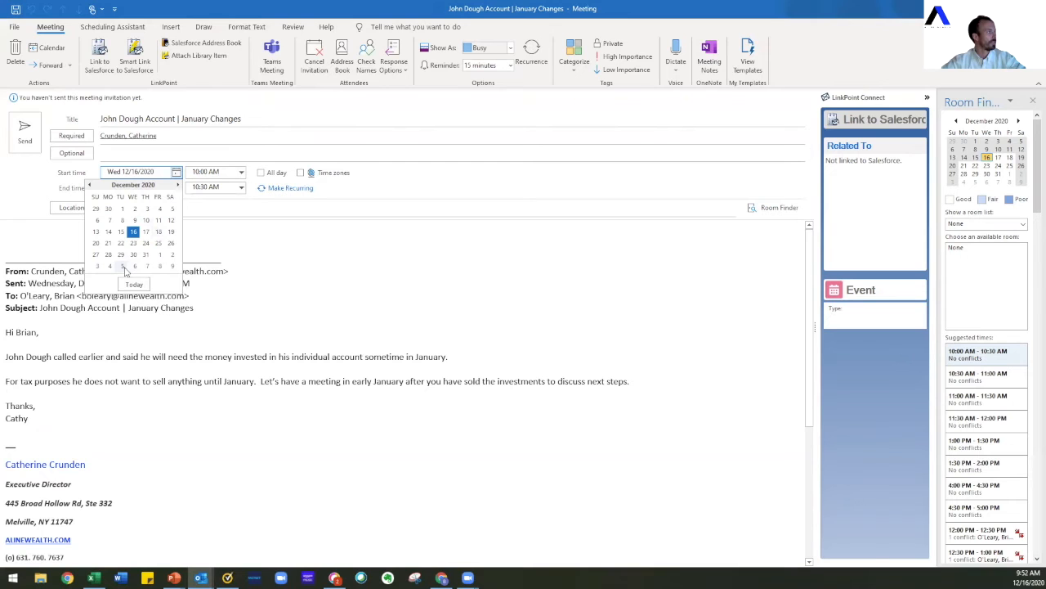
click(122, 267)
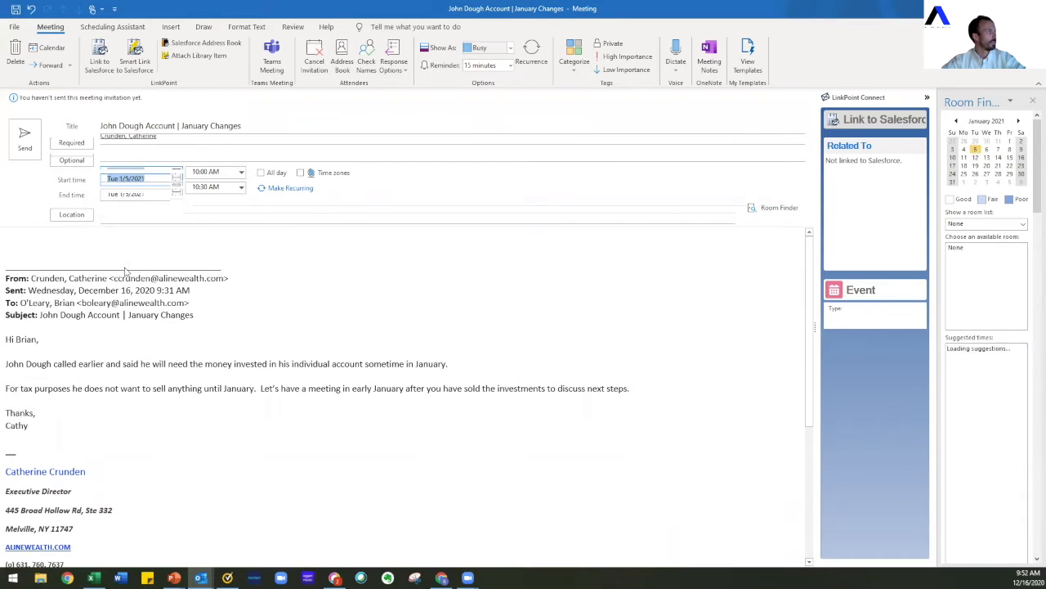
click(243, 183)
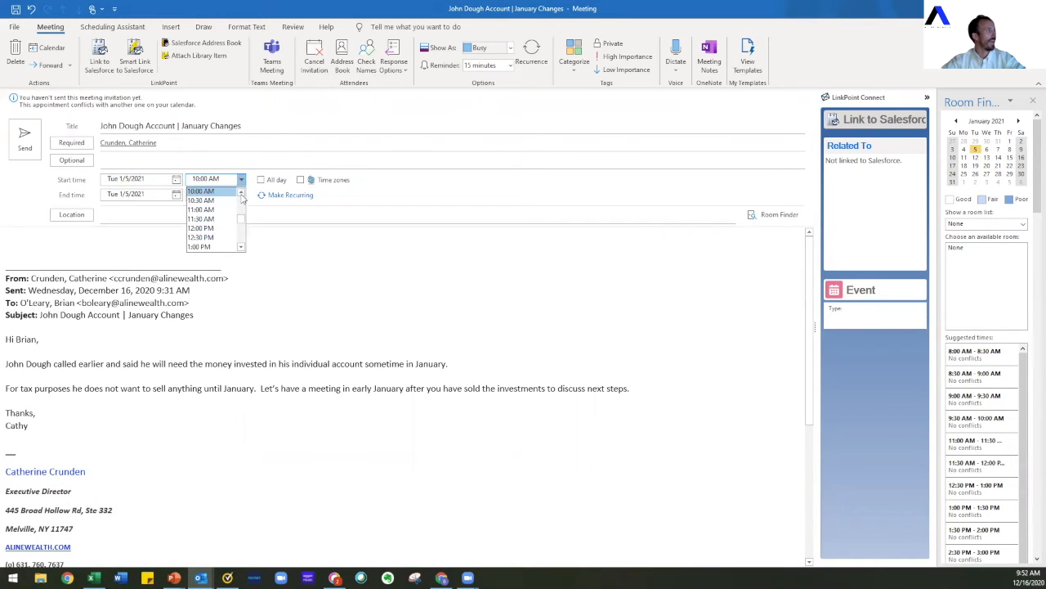
scroll(243, 200, up, 1)
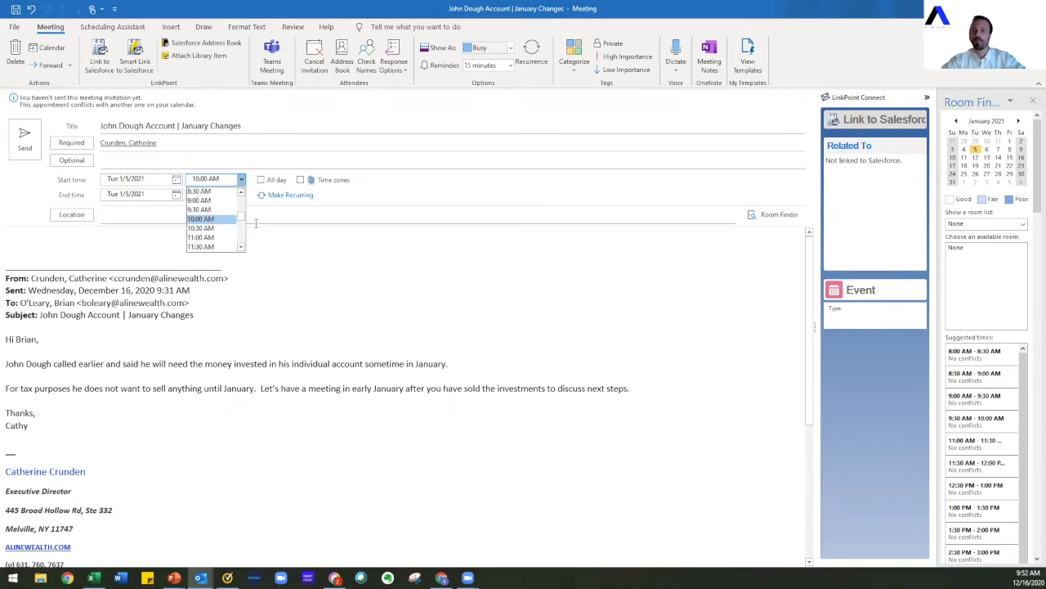
click(217, 203)
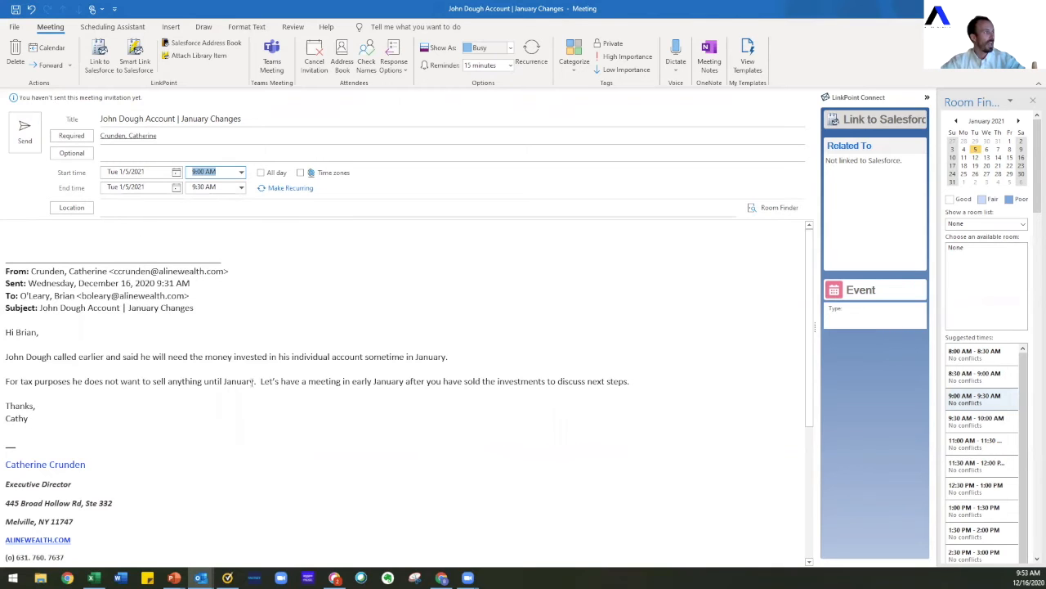
Add a note above the quoted email saying the analyst "placed trades yesterday. We need to discuss and follow-up with the" client, using both names.
click(88, 232)
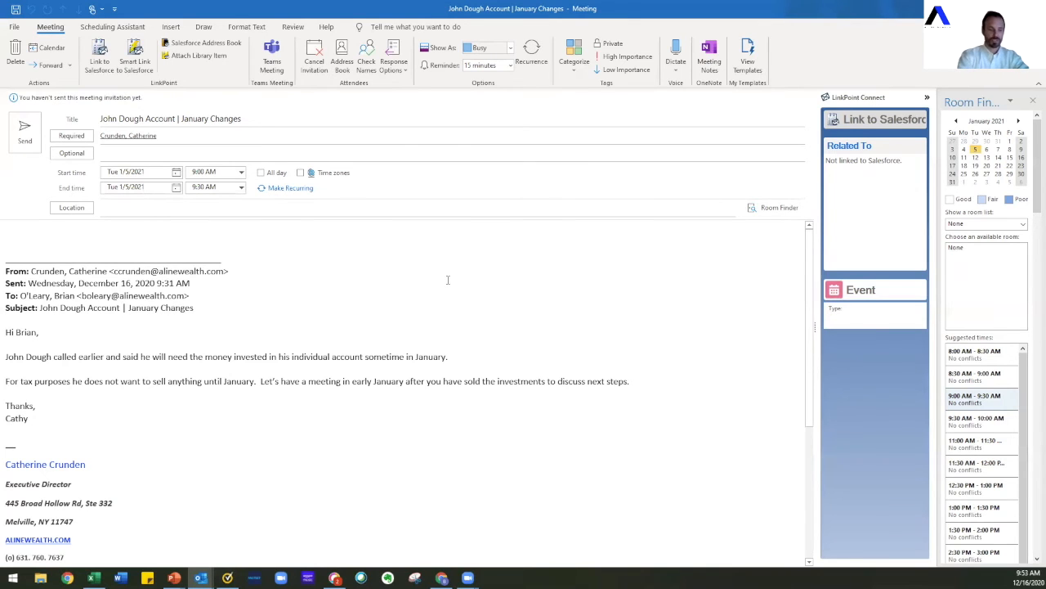
text(Brian )
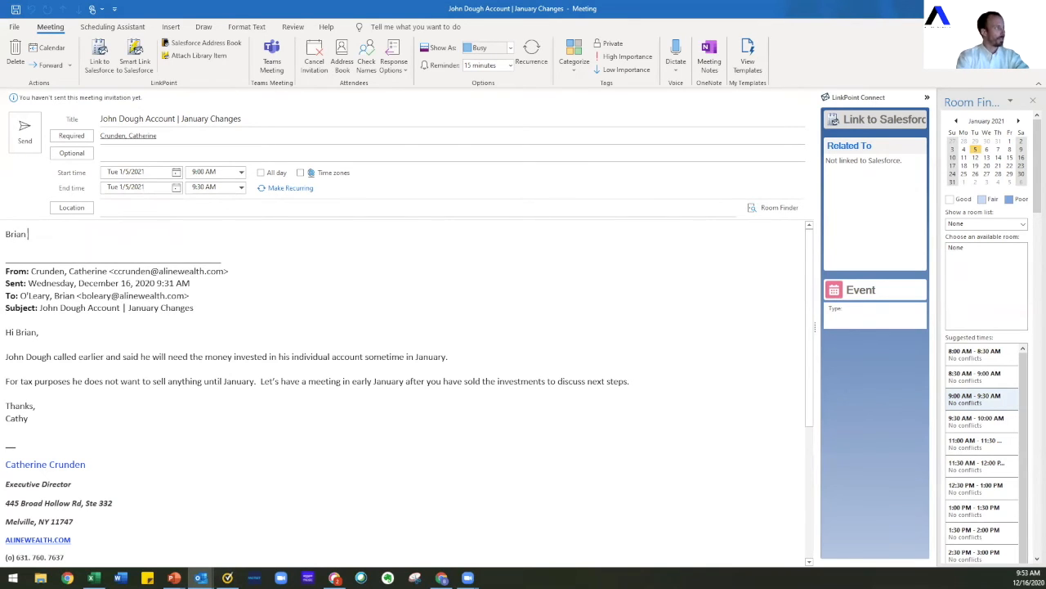
text(placed trades yest)
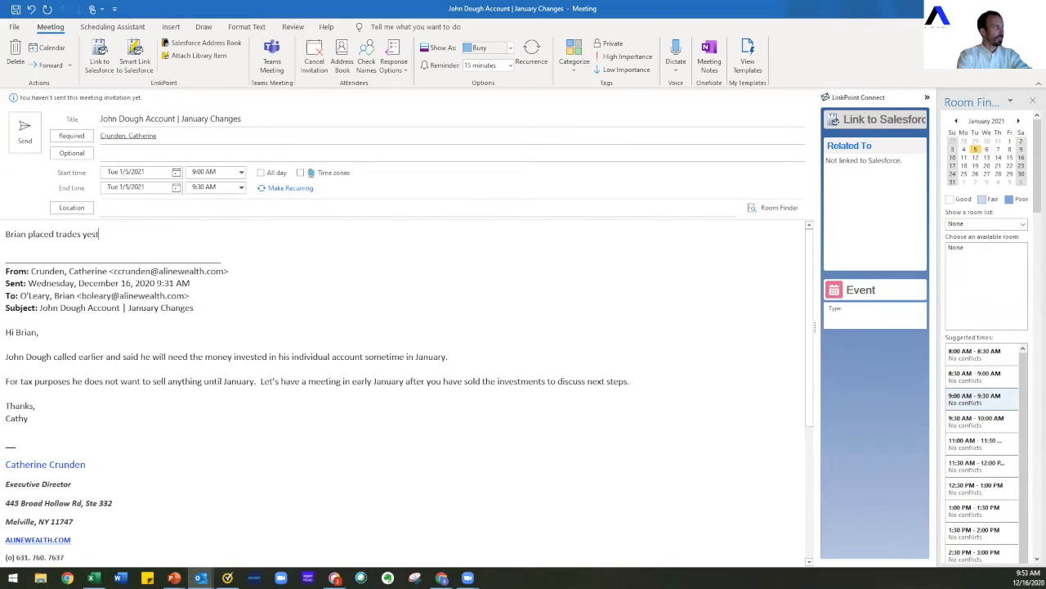
text(erday, .  We need to discuss )
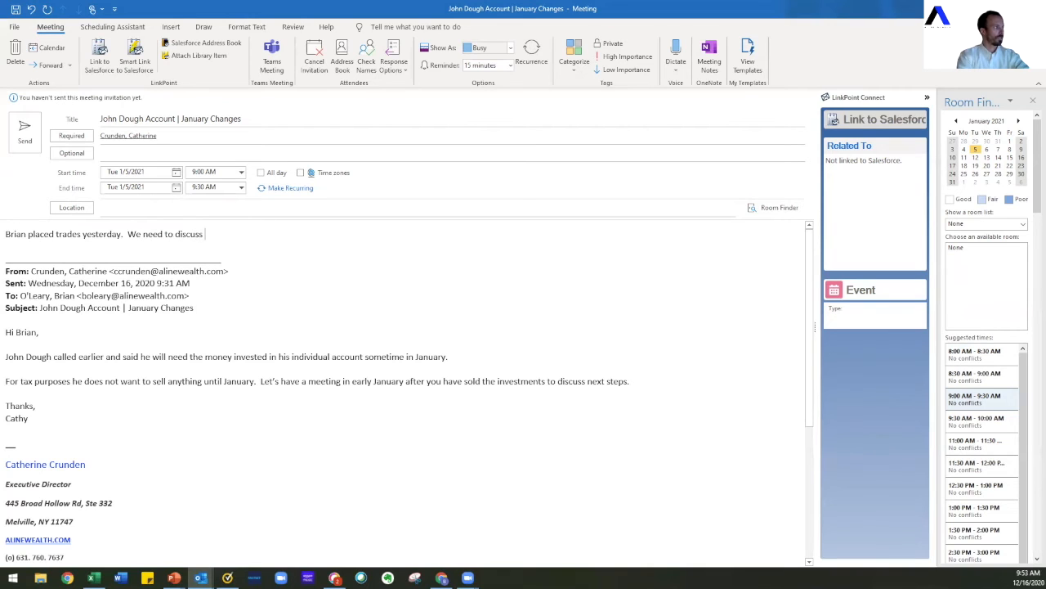
text(a)
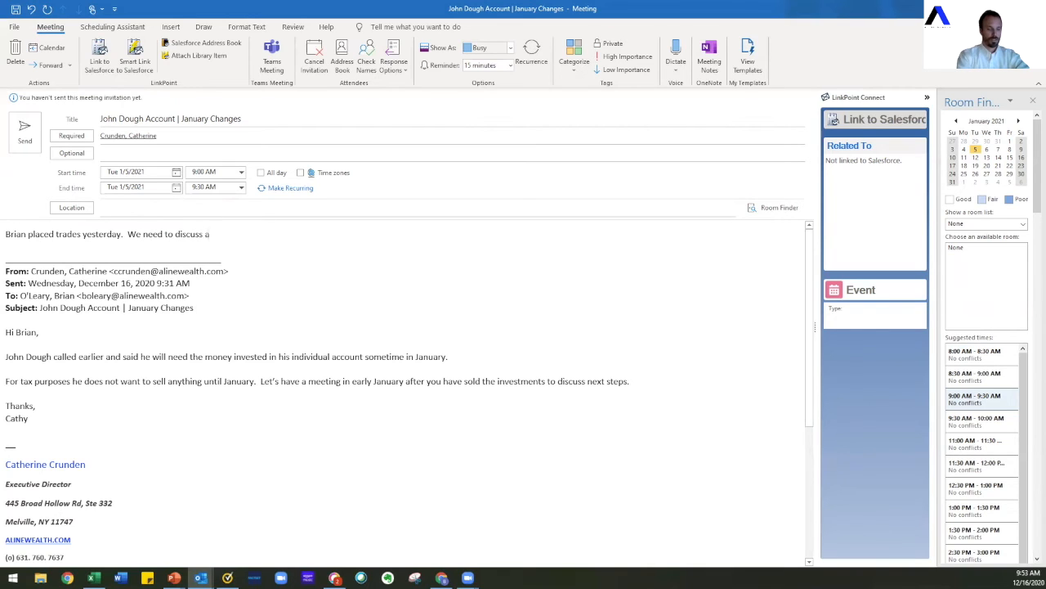
text(nd follow)
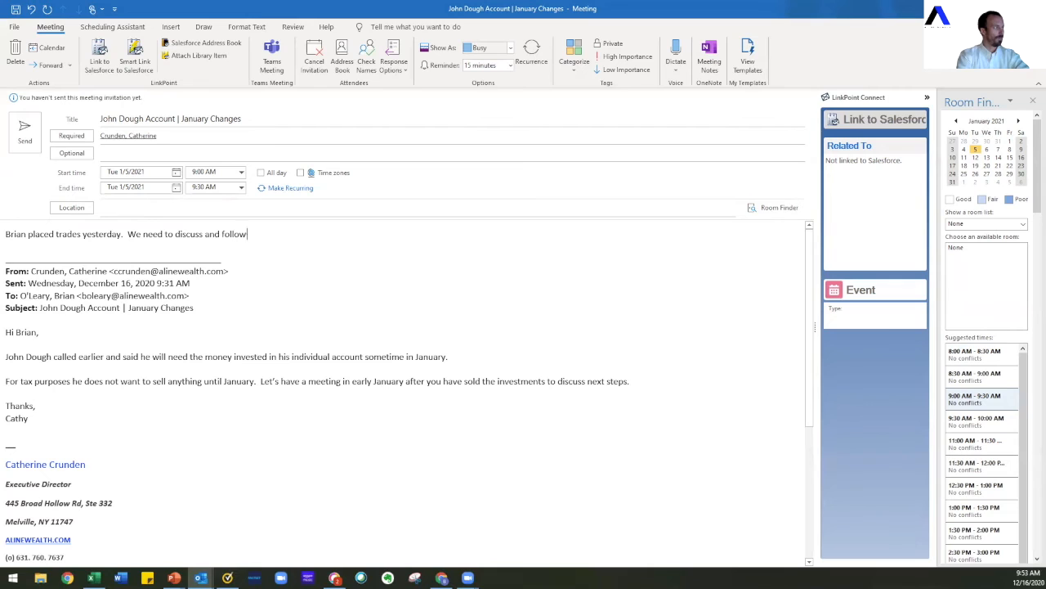
text(-up with the Jo)
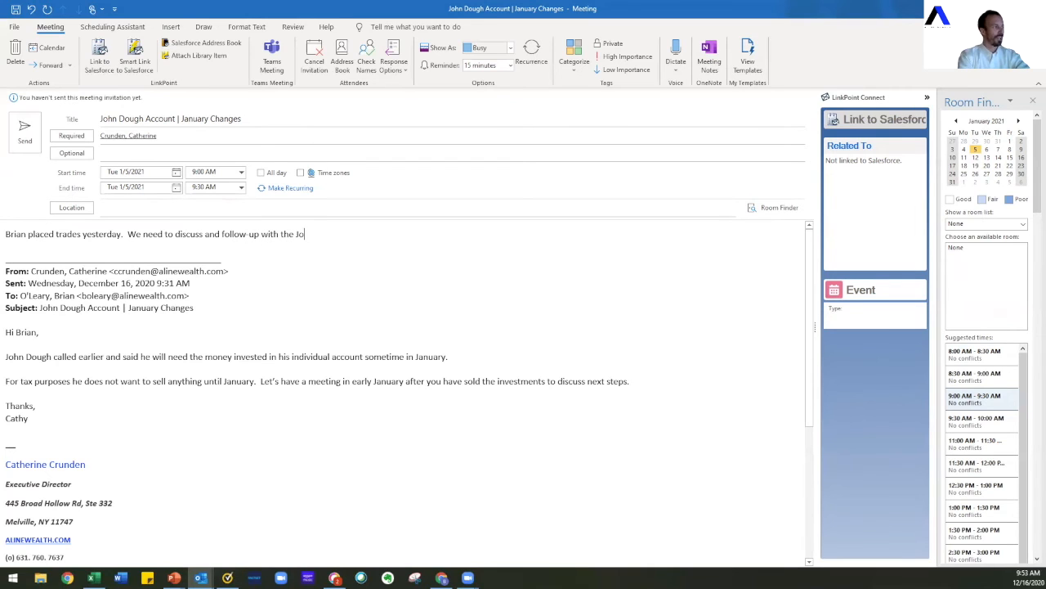
text(hn Dough.)
key(Return)
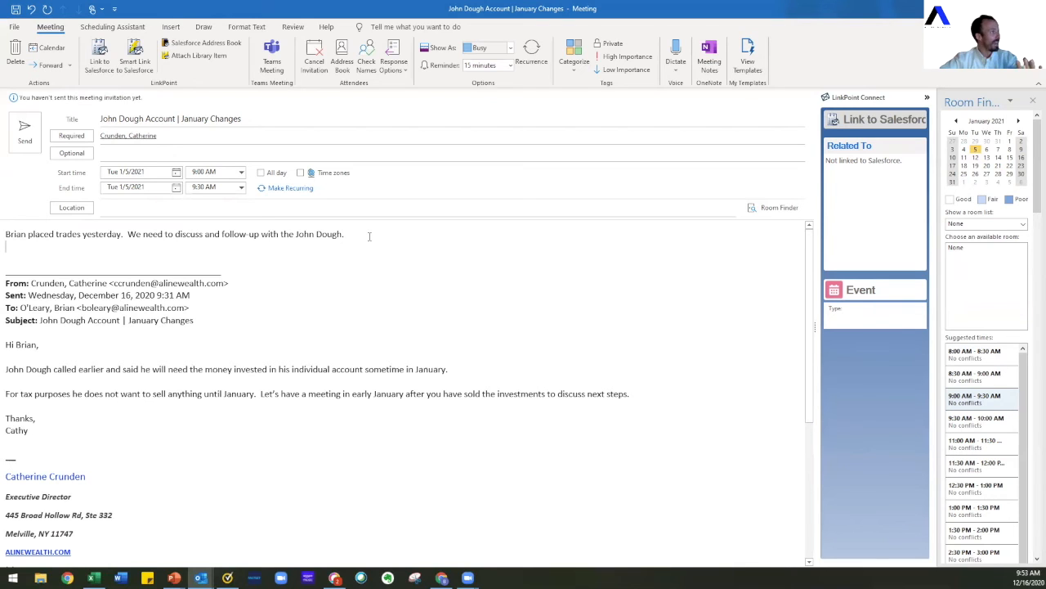
Send the meeting request without a location and close the original email.
click(25, 135)
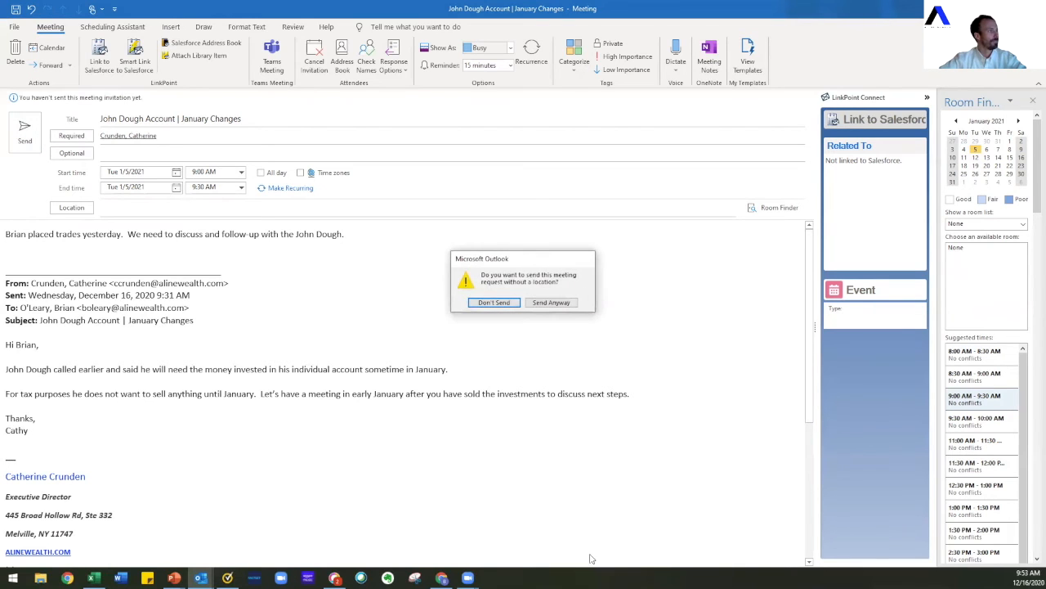
click(541, 304)
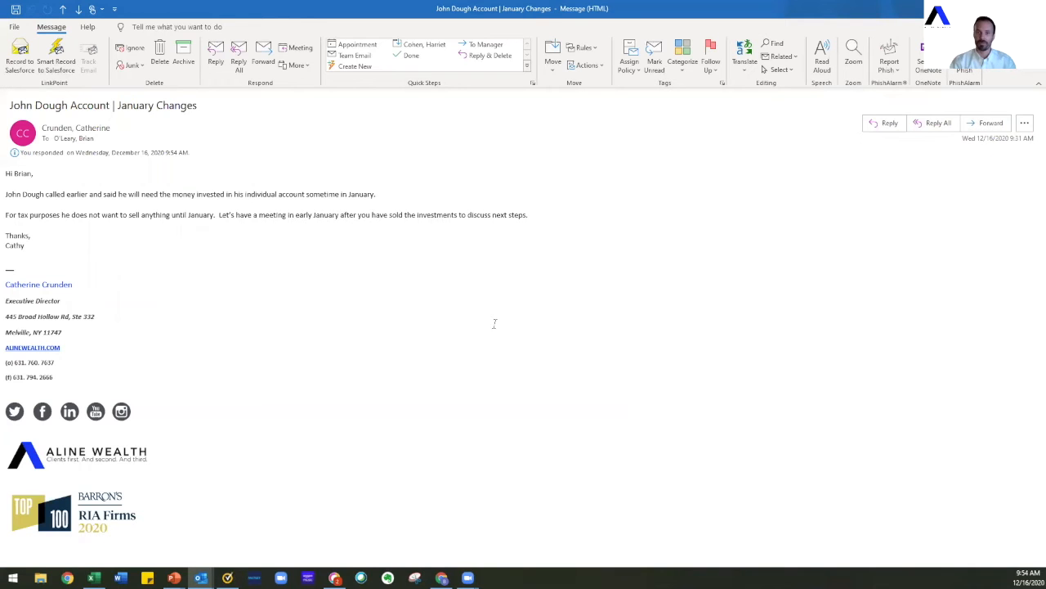
click(1034, 8)
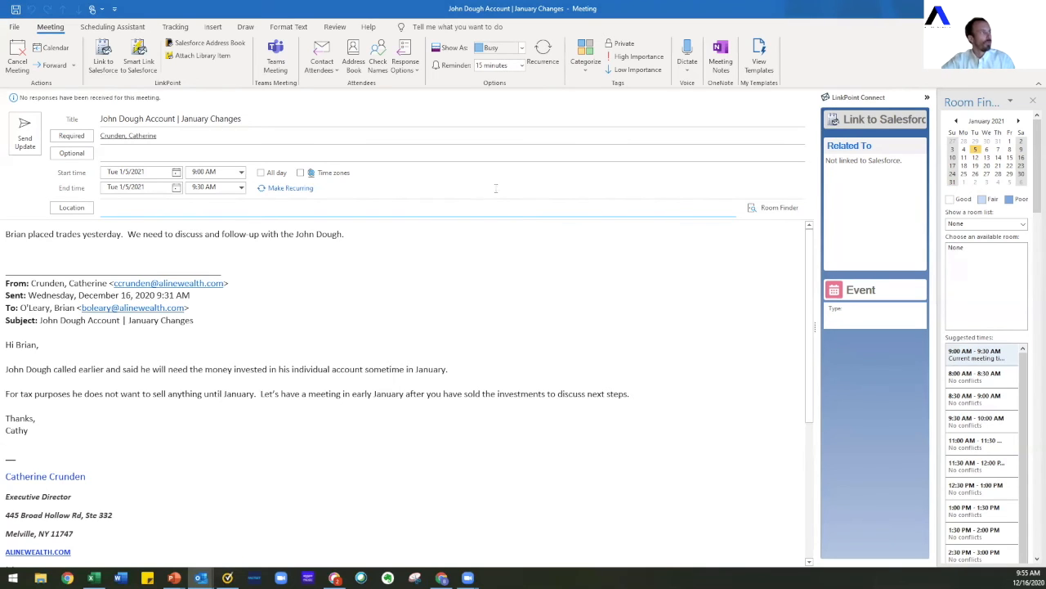
Start a reply-all email to the attendees from the 1/5/2021 meeting and review the quoted appointment and original email.
click(536, 284)
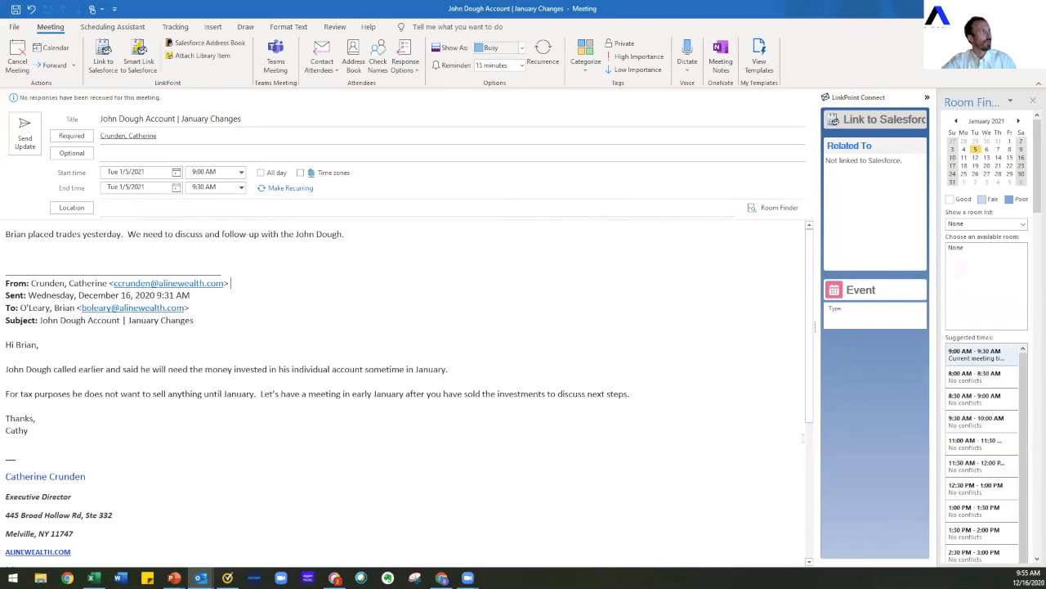
click(322, 59)
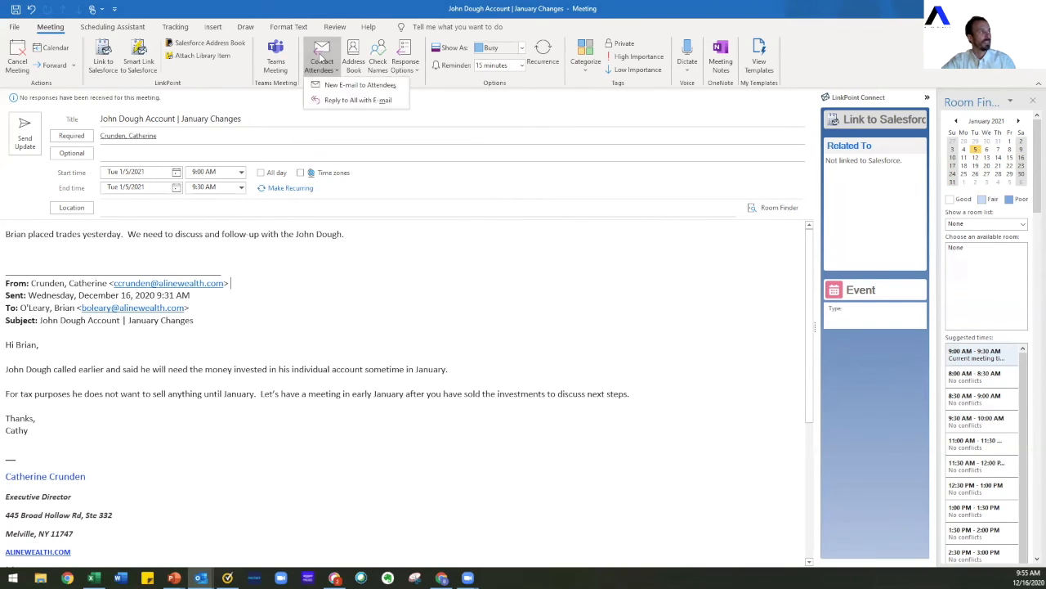
click(354, 101)
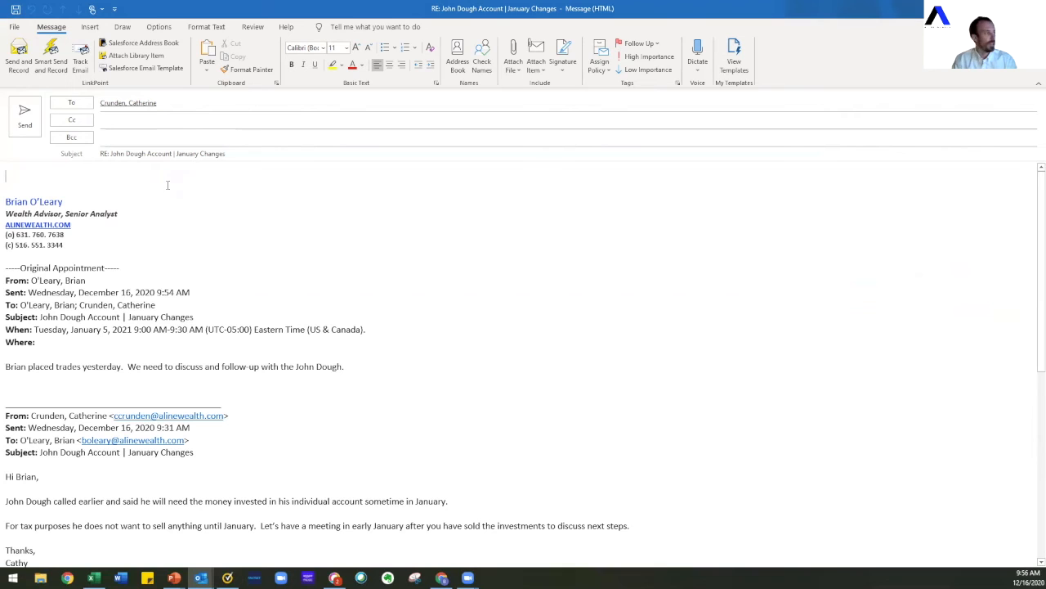
scroll(175, 234, down, 4)
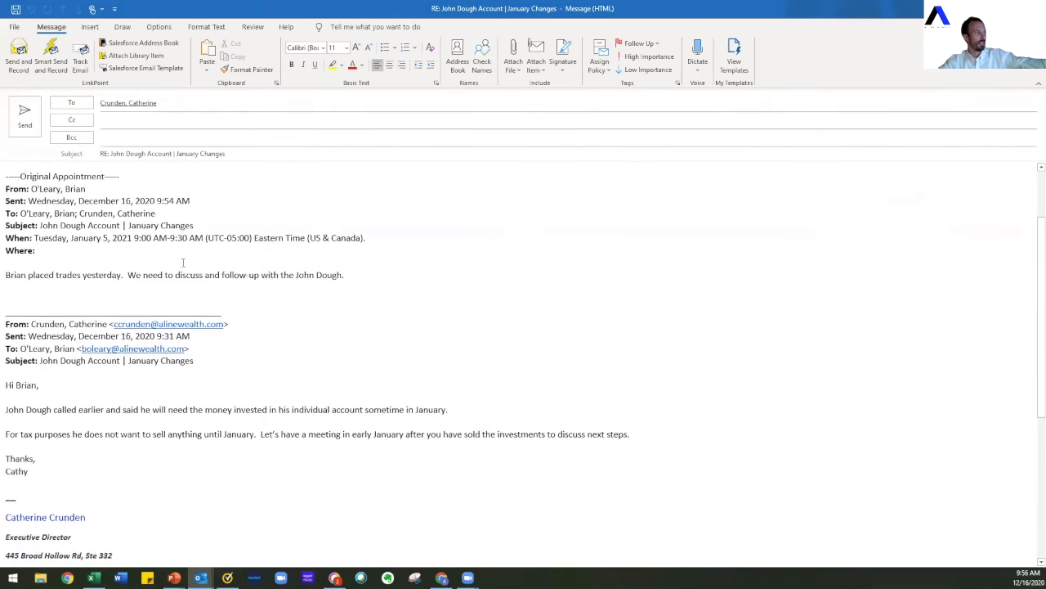
scroll(183, 270, down, 4)
scroll(187, 269, up, 6)
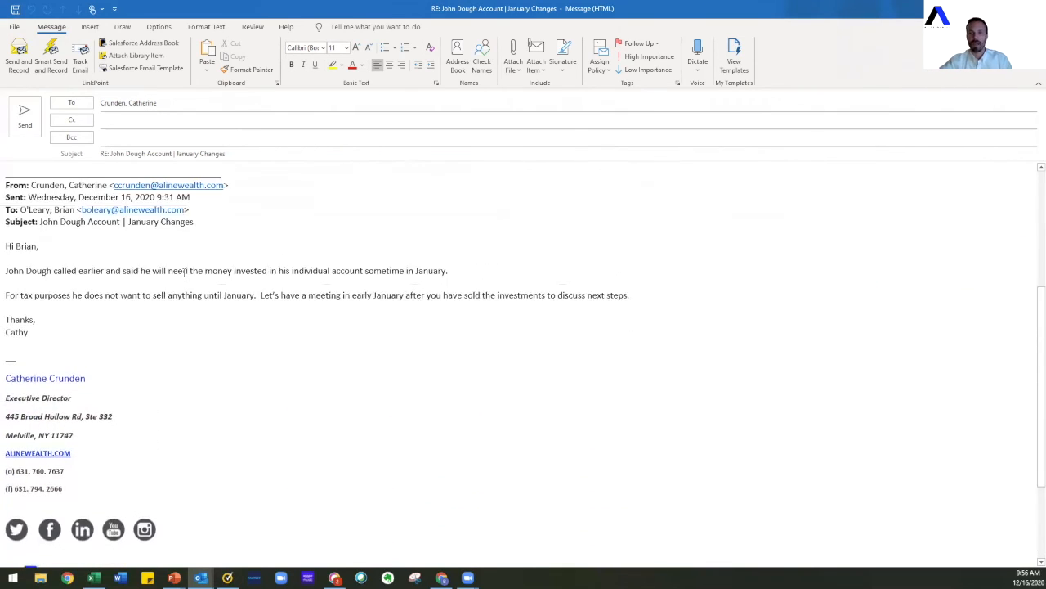
scroll(186, 269, up, 2)
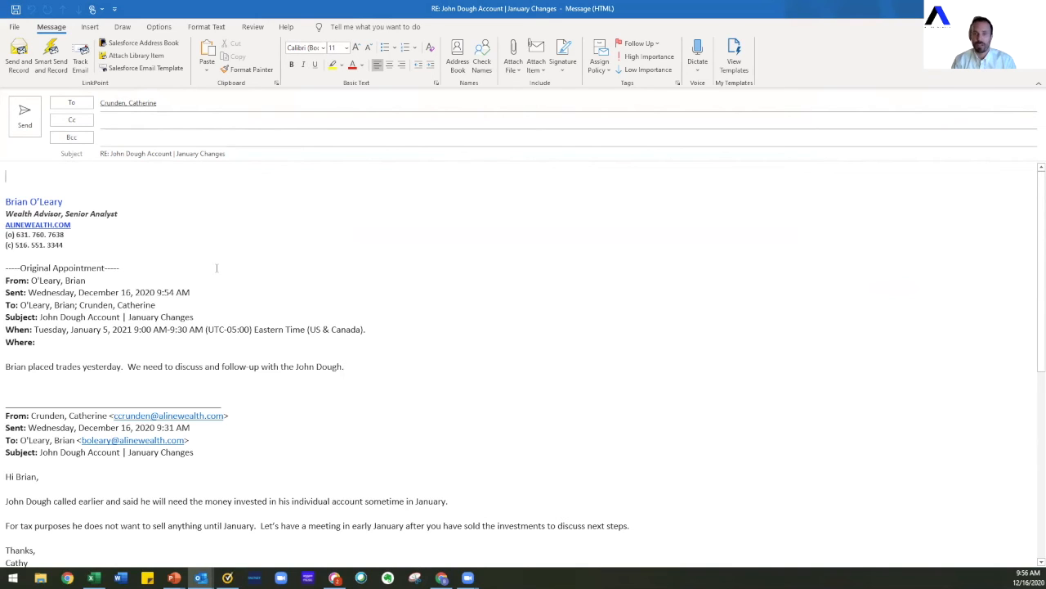
Write the reply, opening with the attendee's first name, as "I am going to be a little late. Let's discuss this after lunch.".
text(Cathy)
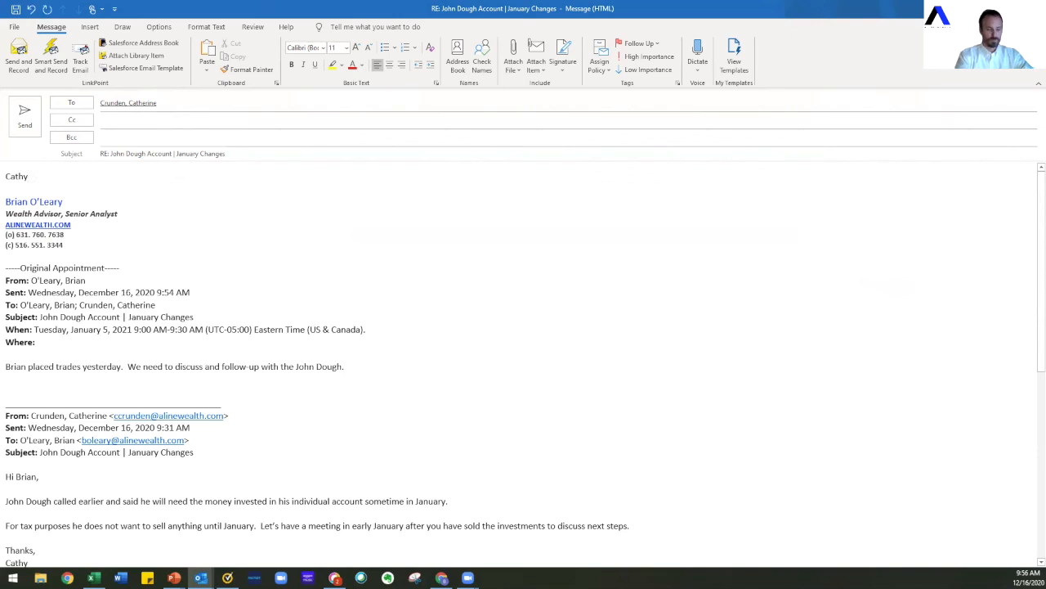
text(,)
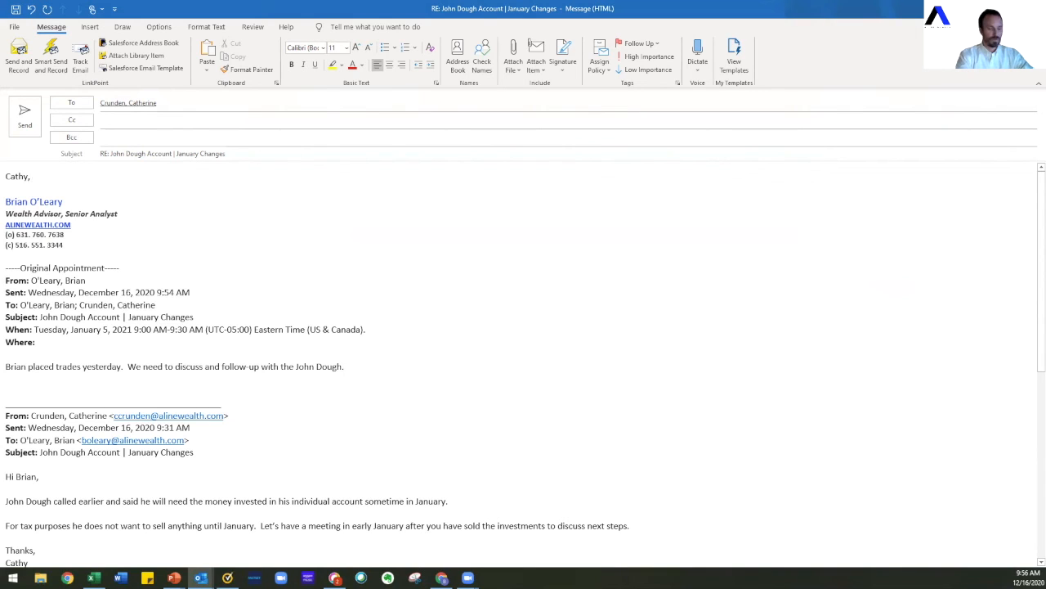
text( I wnet)
key(BackSpace)
key(BackSpace)
key(BackSpace)
key(BackSpace)
key(BackSpace)
text(am going to)
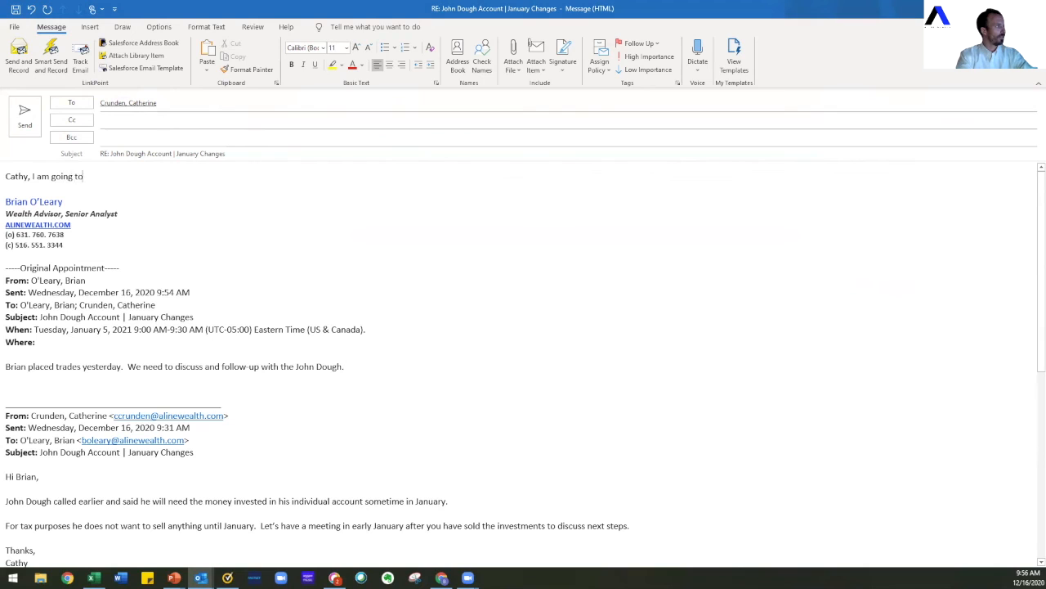
text( be a little late)
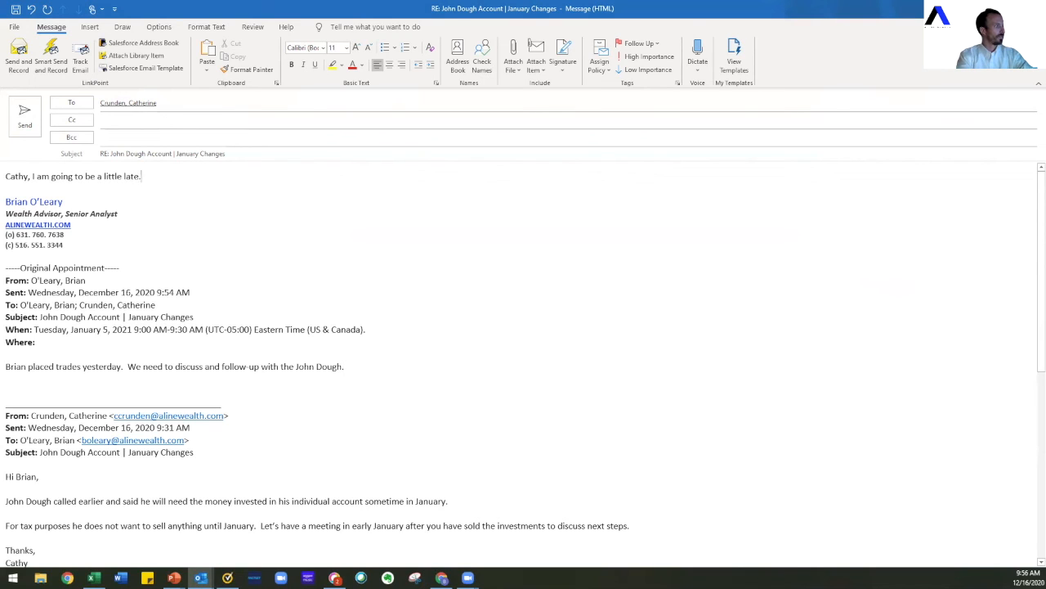
text(.  Let)
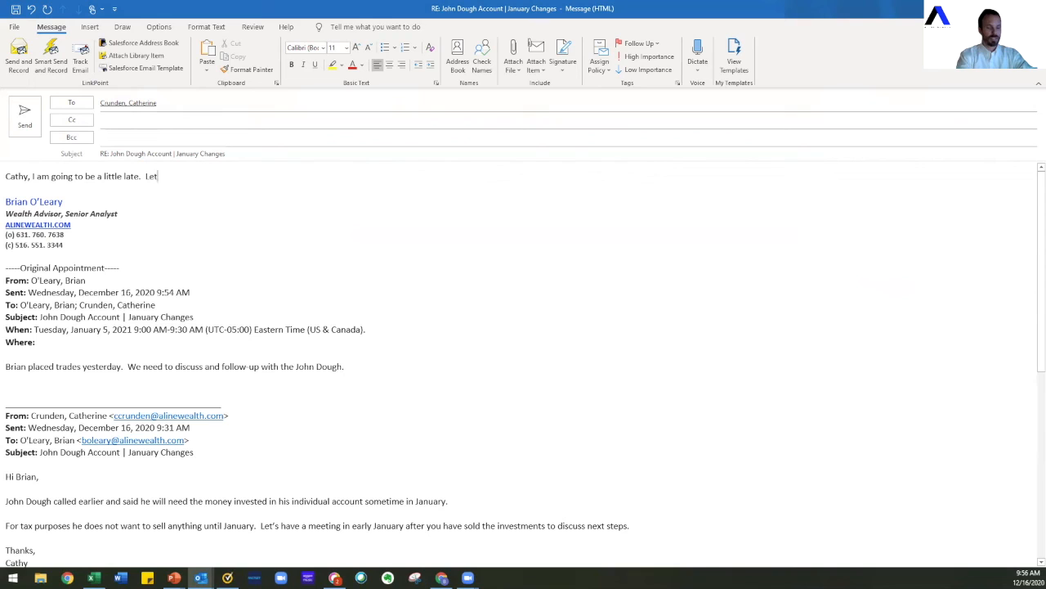
text('s discuss this after n)
key(BackSpace)
text(lunch.)
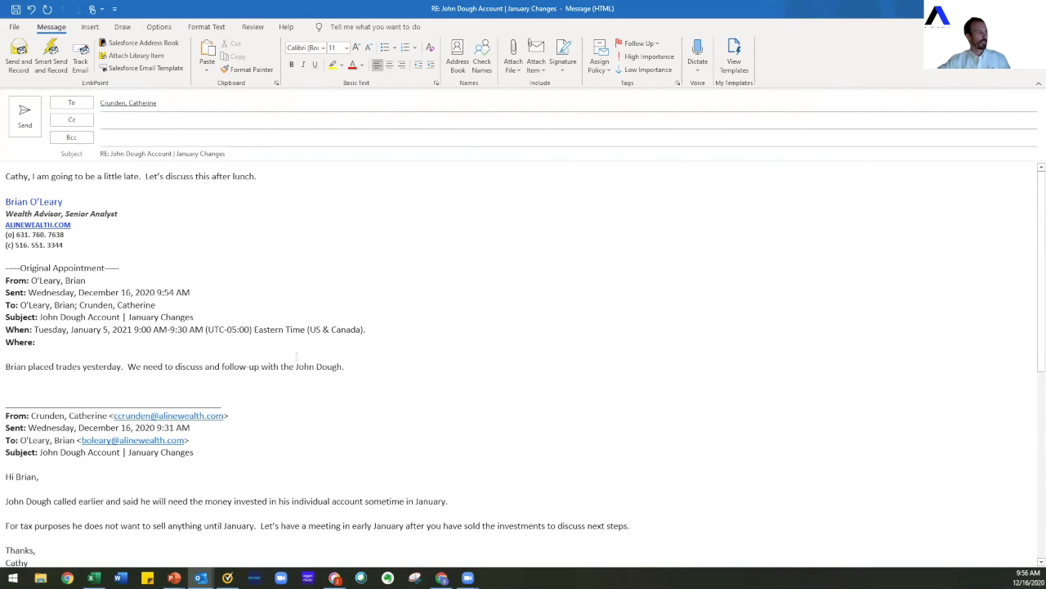
Check the quoted thread below the reply and send the email to the attendee.
scroll(297, 355, down, 5)
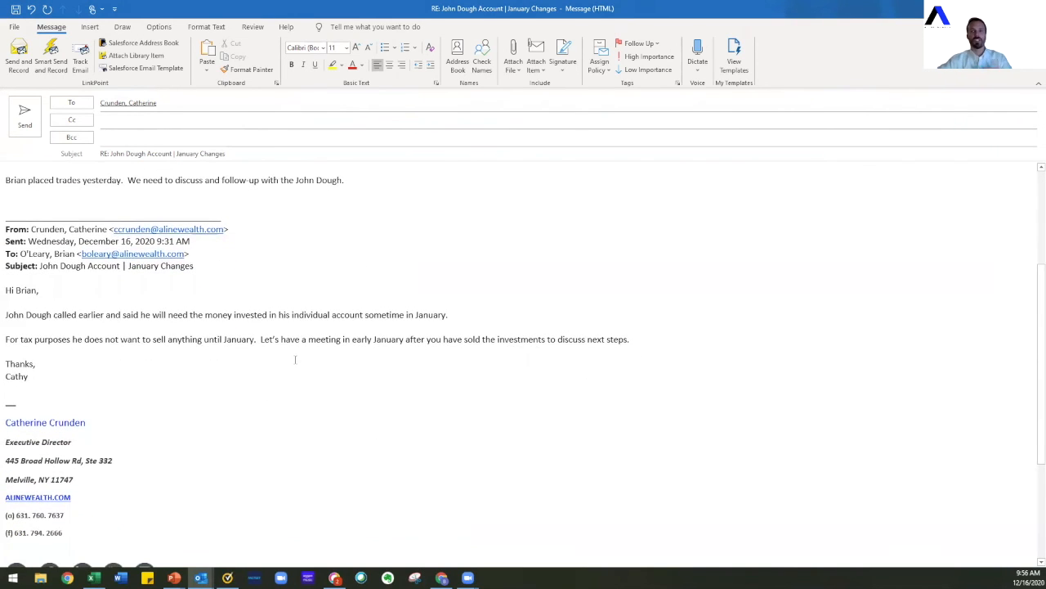
scroll(298, 357, up, 5)
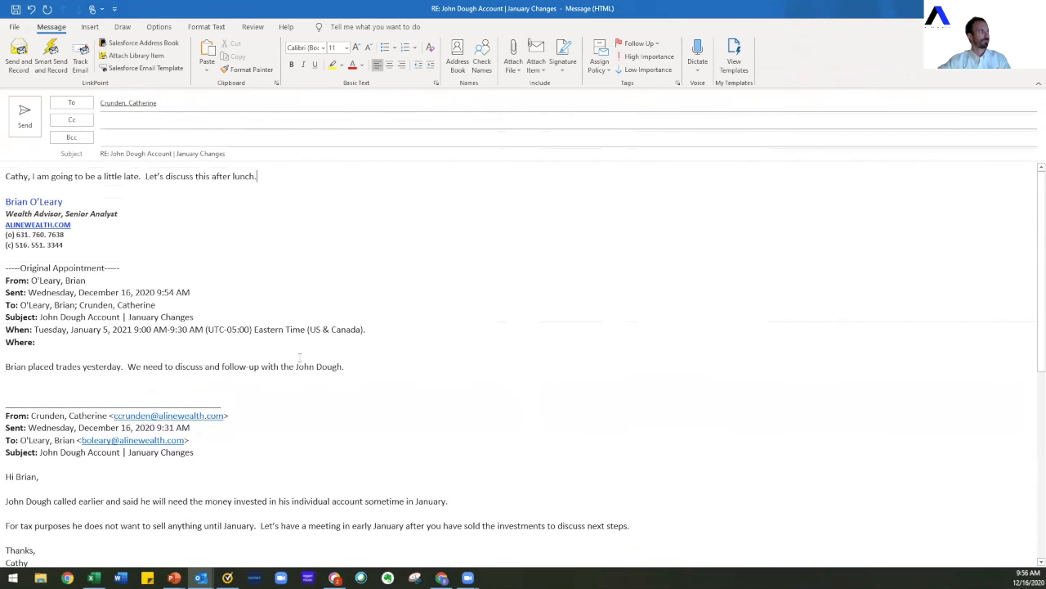
click(25, 124)
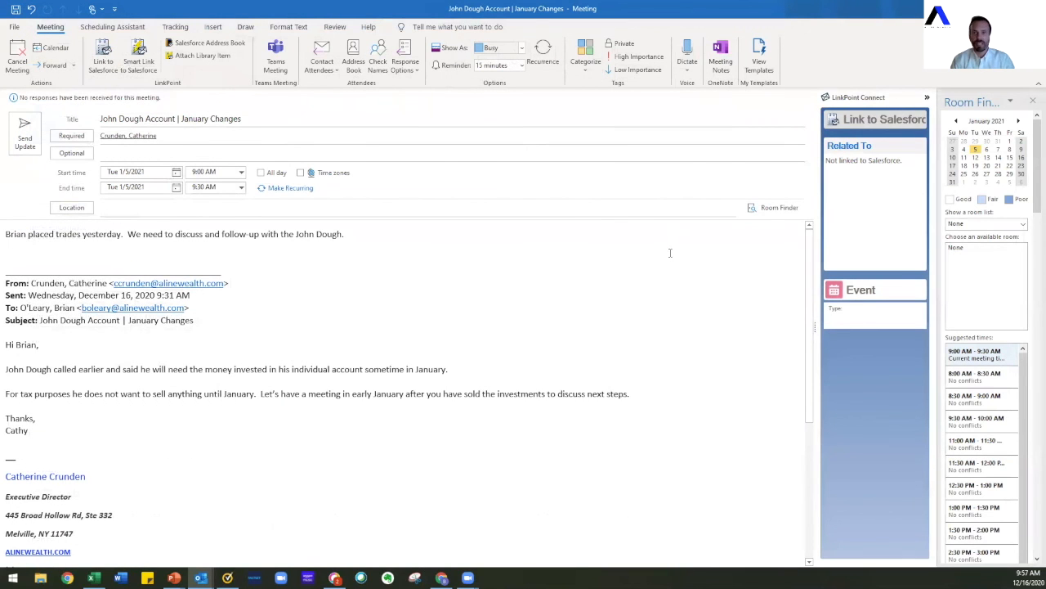